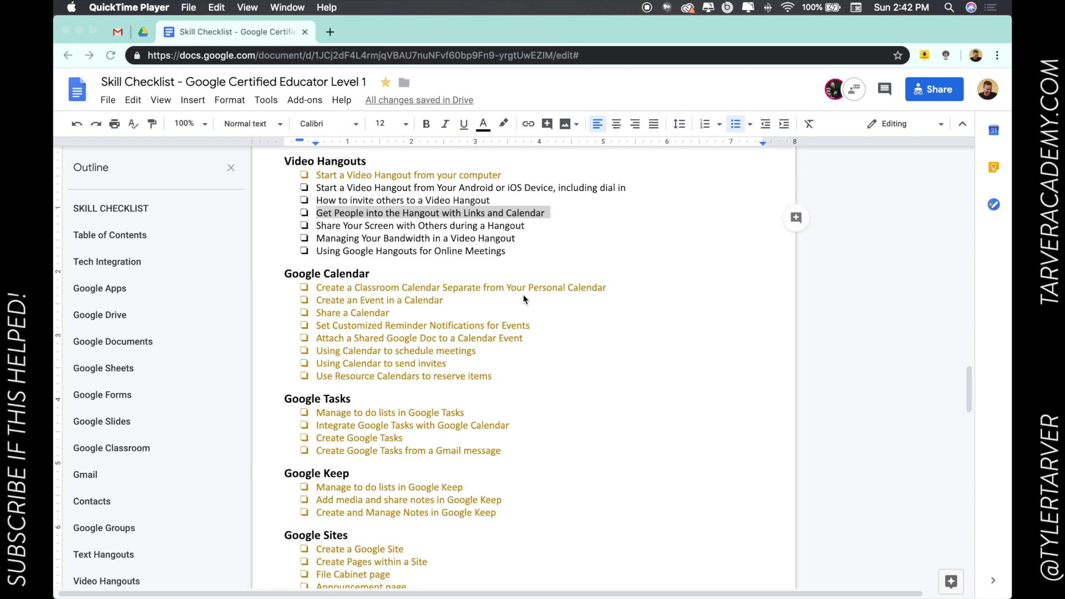
# Select the checklist line 'Get People into the Hangout with Links and Calendar' in the Skill Checklist.
pyautogui.tripleClick(355, 217)
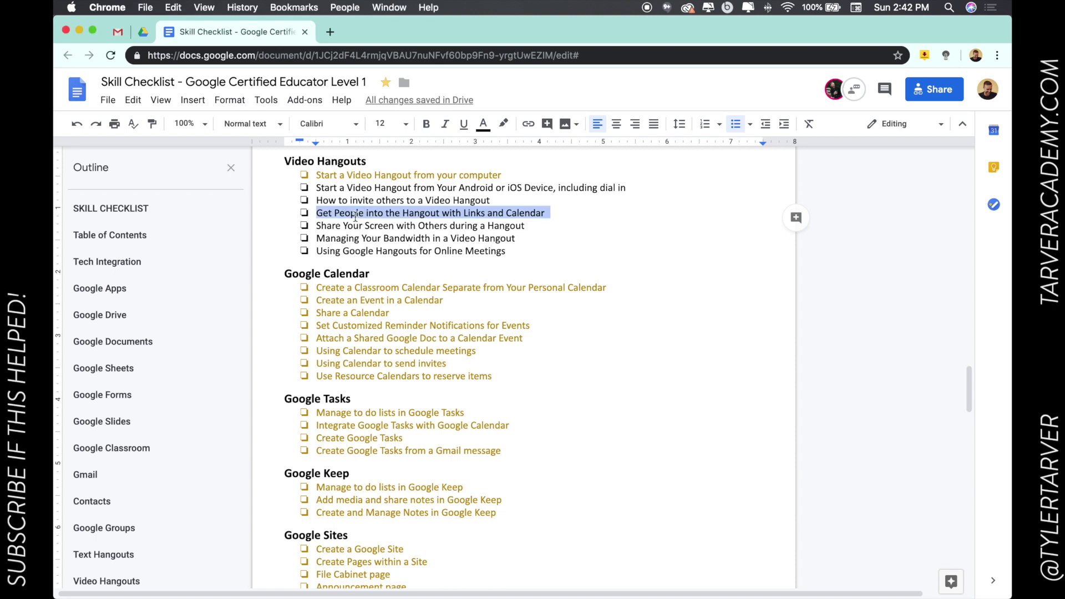
# Open Google Calendar in a new browser tab.
pyautogui.click(329, 34)
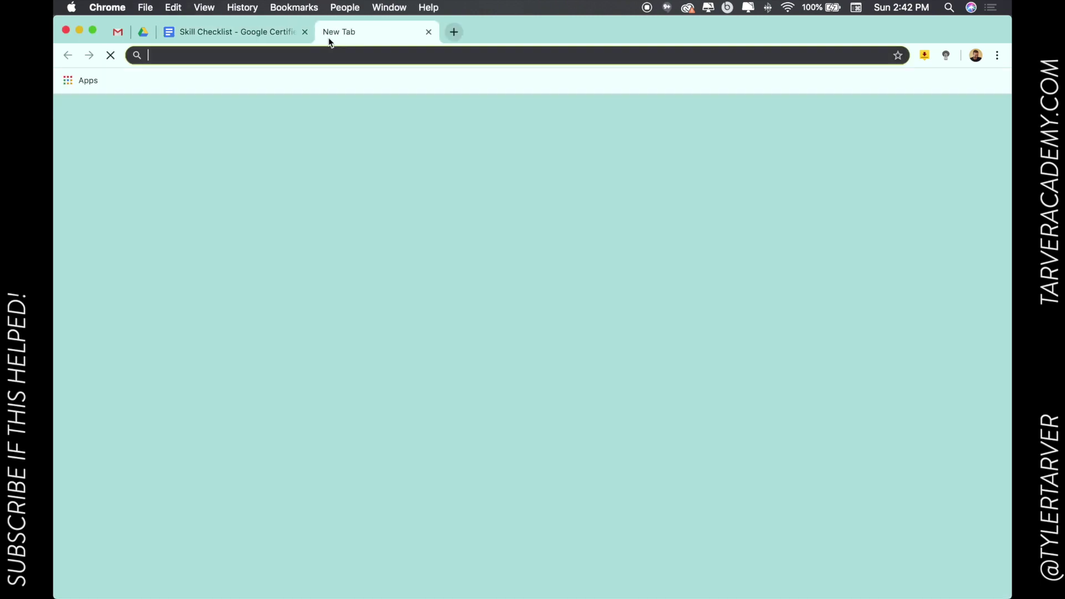
pyautogui.write('cal')
pyautogui.press('Return')
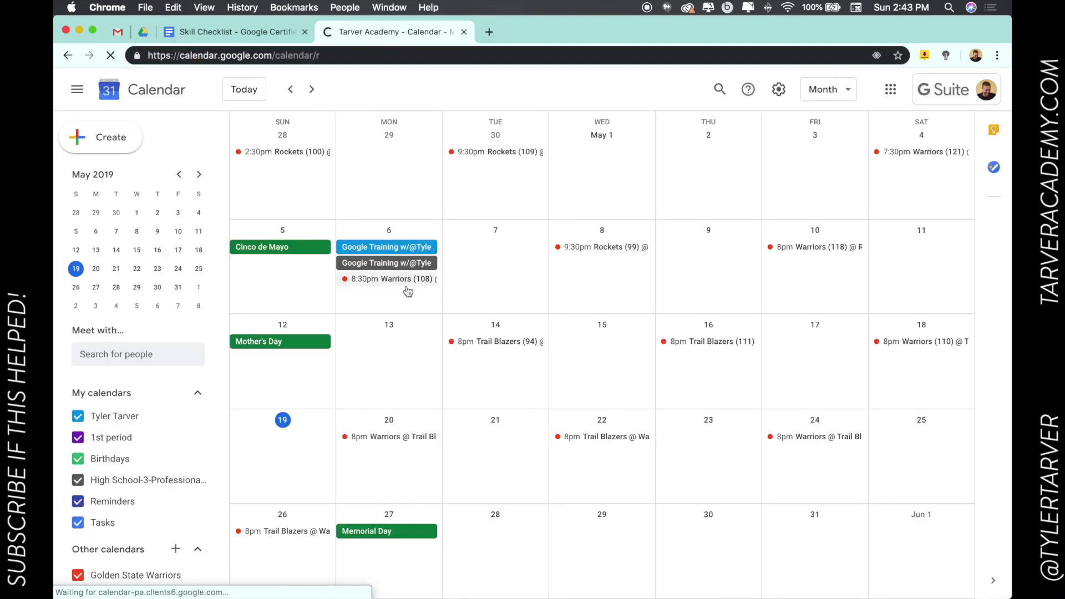
# Create an event on May 6 titled 'Google Training Hangout' and open its full details page.
pyautogui.click(409, 298)
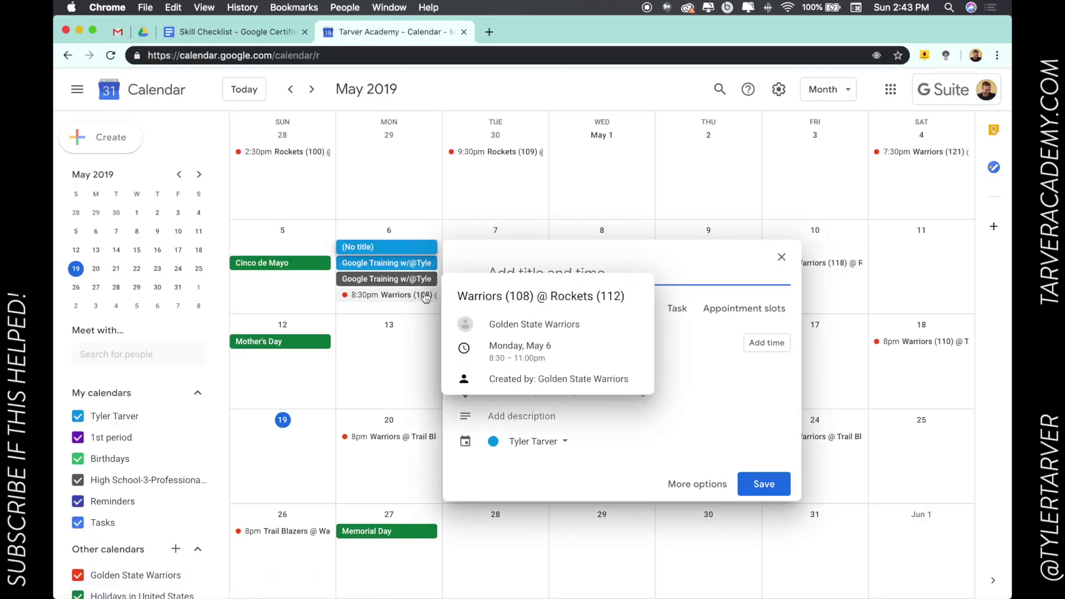
pyautogui.write('Googl')
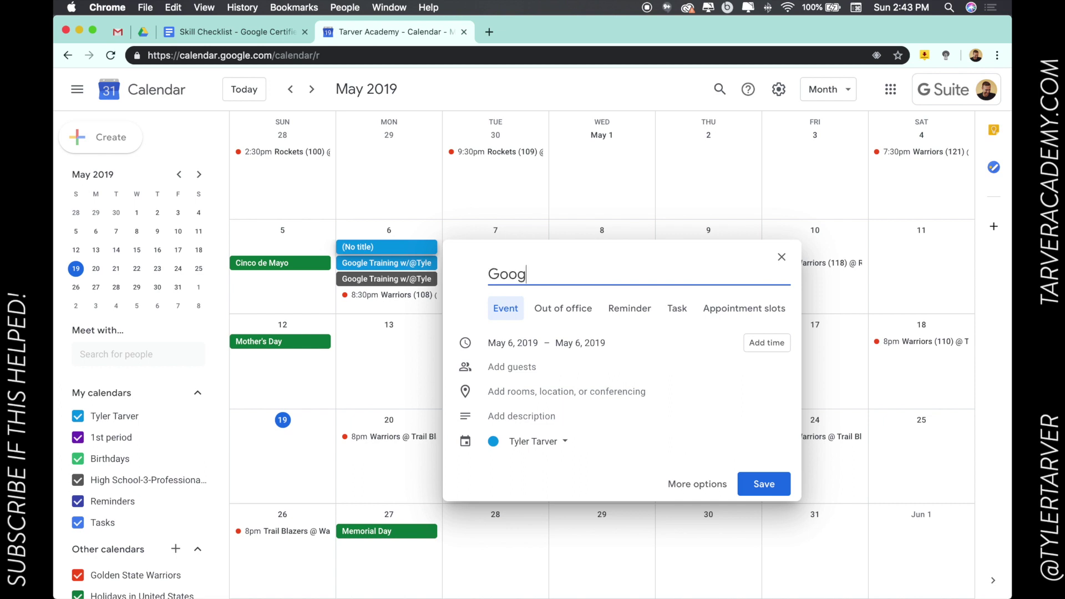
pyautogui.press('BackSpace')
pyautogui.press('BackSpace')
pyautogui.press('BackSpace')
pyautogui.write('ogle Training Hangout')
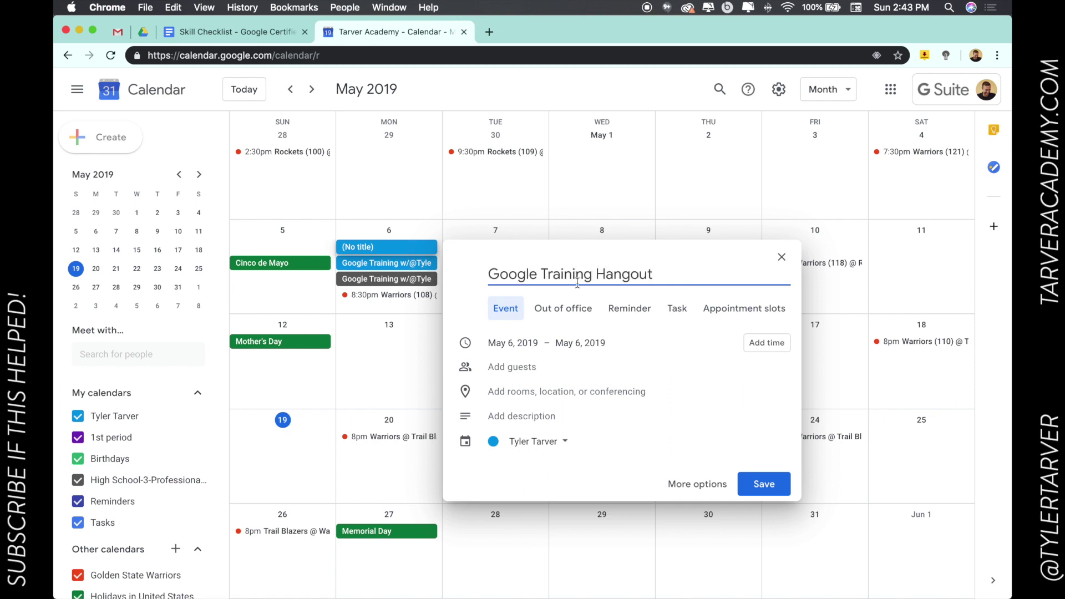
pyautogui.click(703, 487)
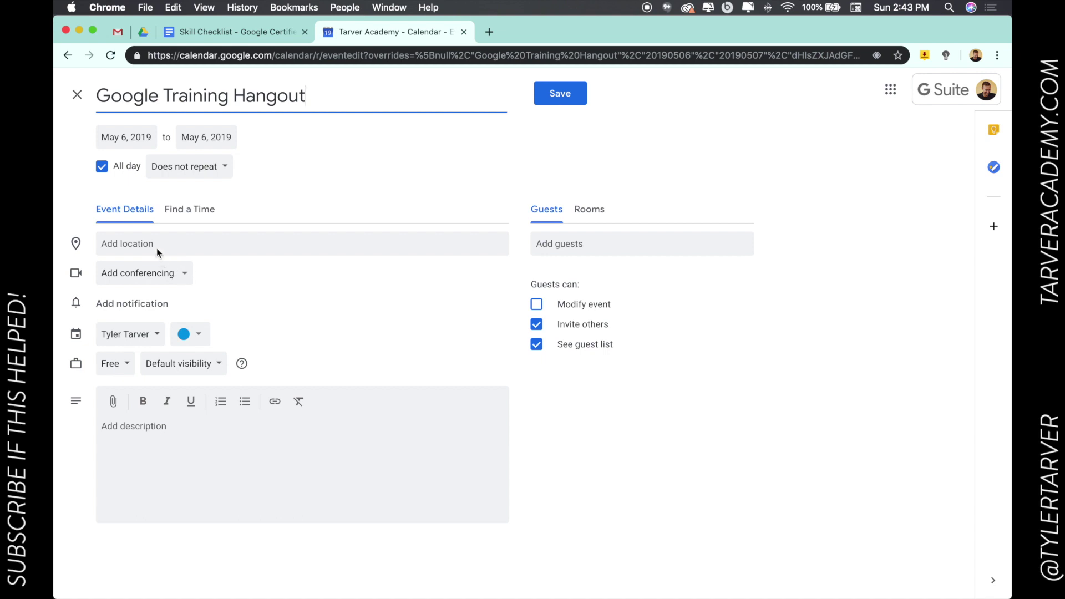
# Attach a Hangouts Meet link to the event and invite the suggested contact as a guest.
pyautogui.click(182, 277)
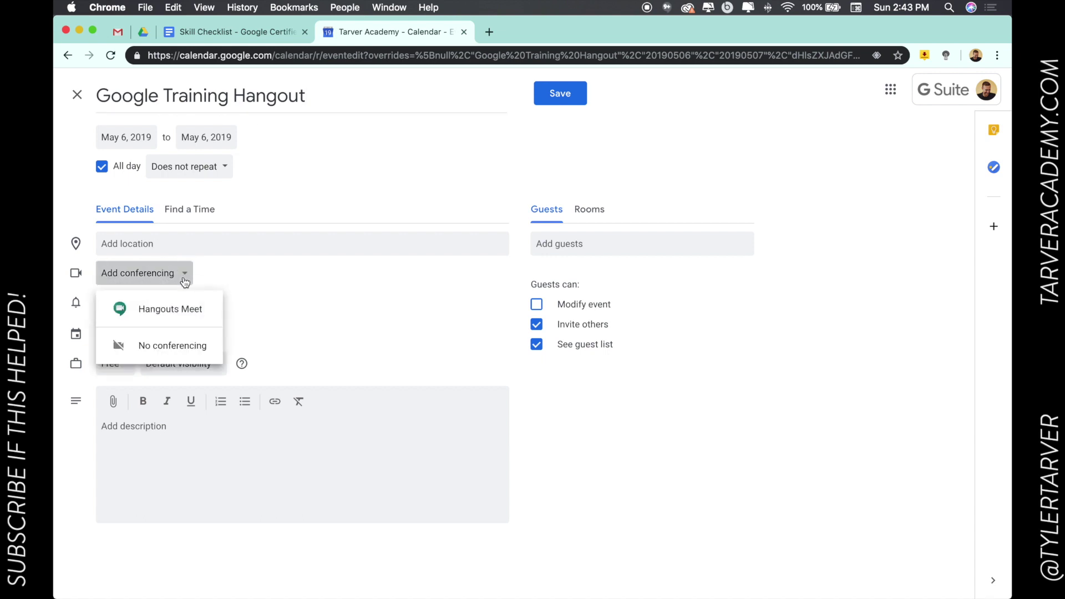
pyautogui.click(185, 316)
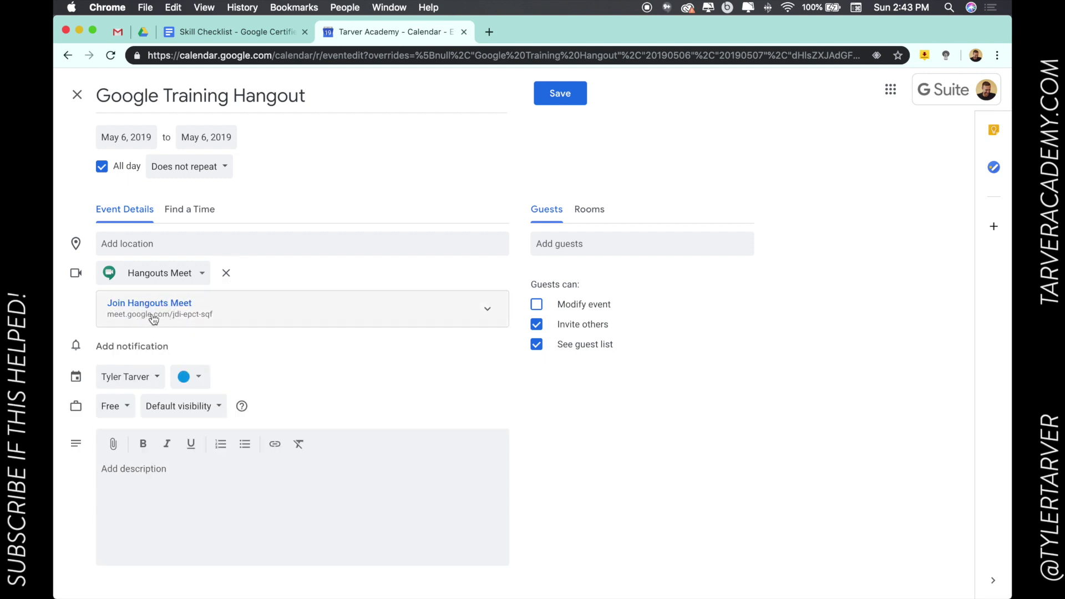
pyautogui.click(631, 243)
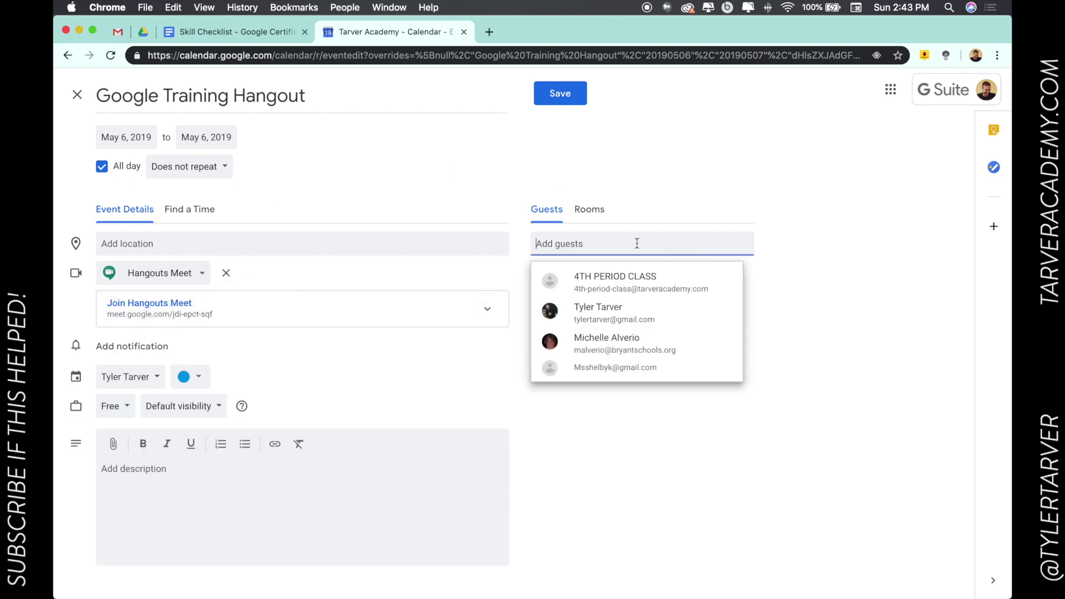
pyautogui.click(658, 321)
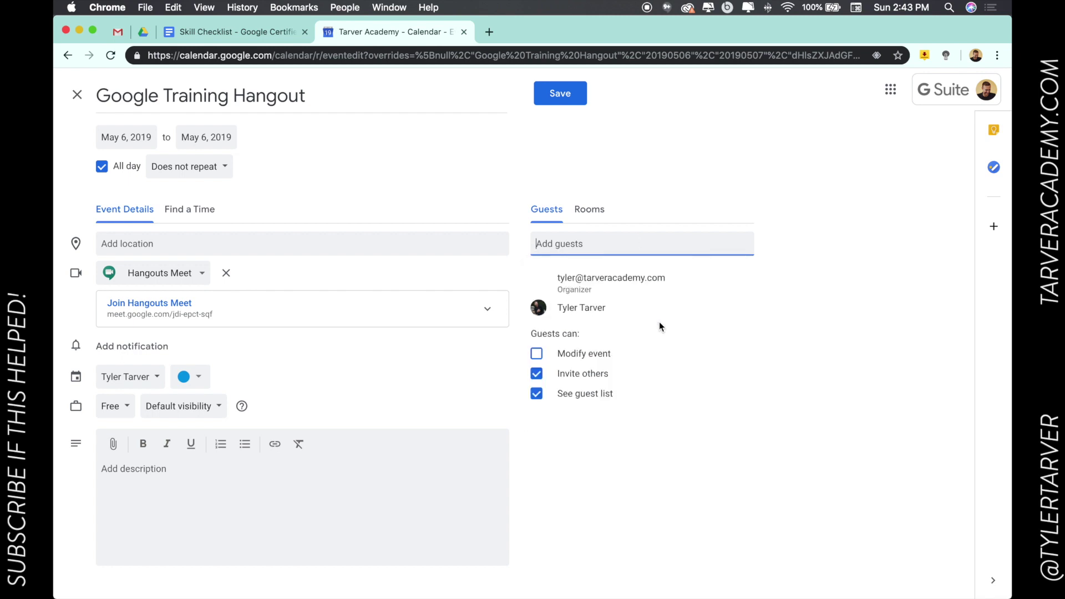
# Save the event, send invitations to the external guest, and switch over to Gmail.
pyautogui.click(550, 92)
pyautogui.click(658, 359)
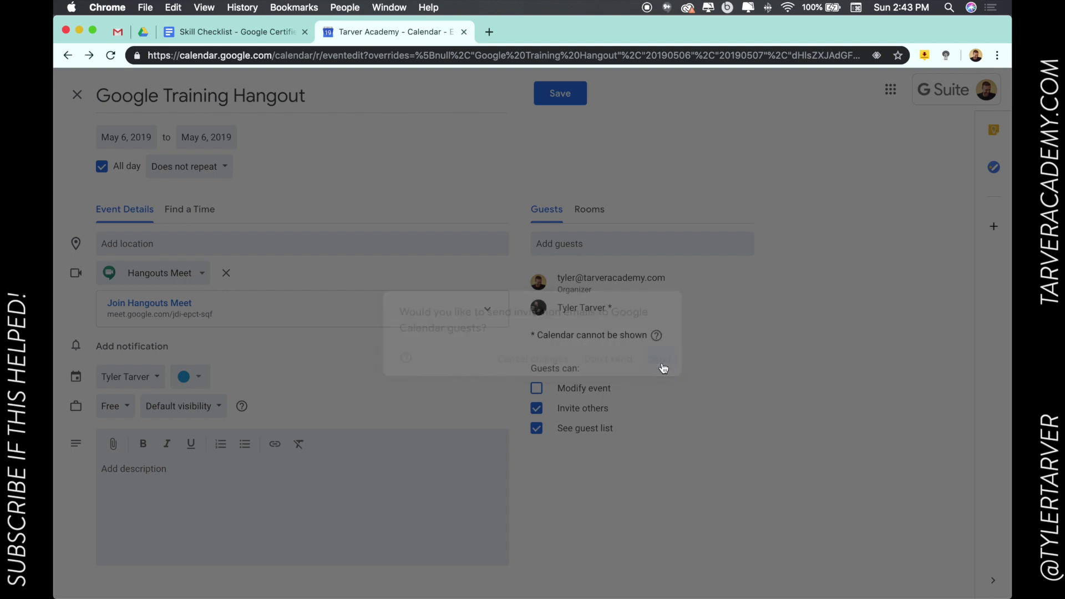
pyautogui.click(623, 362)
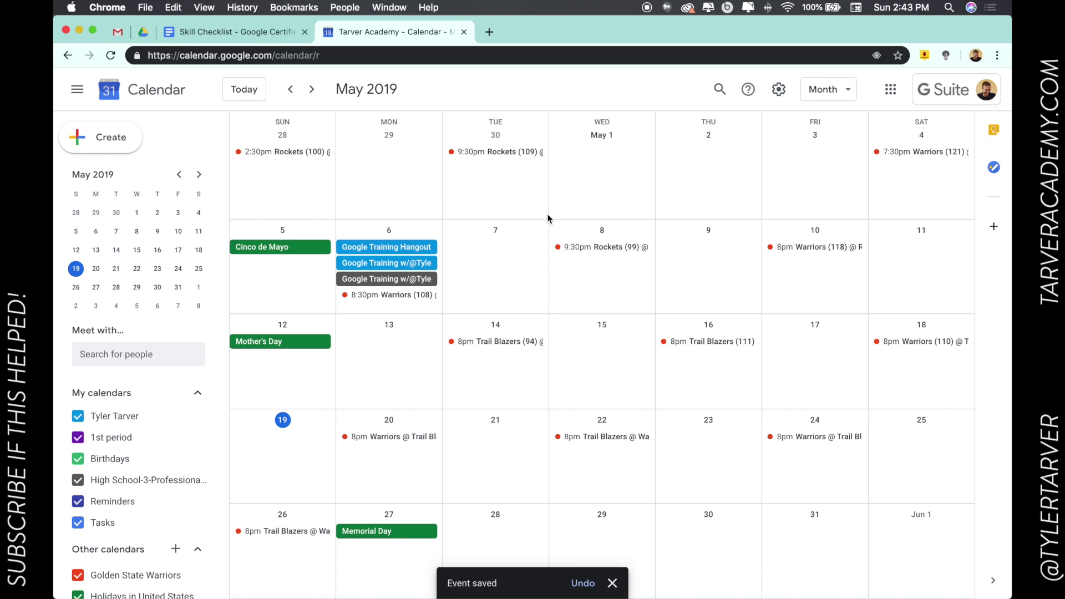
pyautogui.hotkey('ctrl', 'Right')
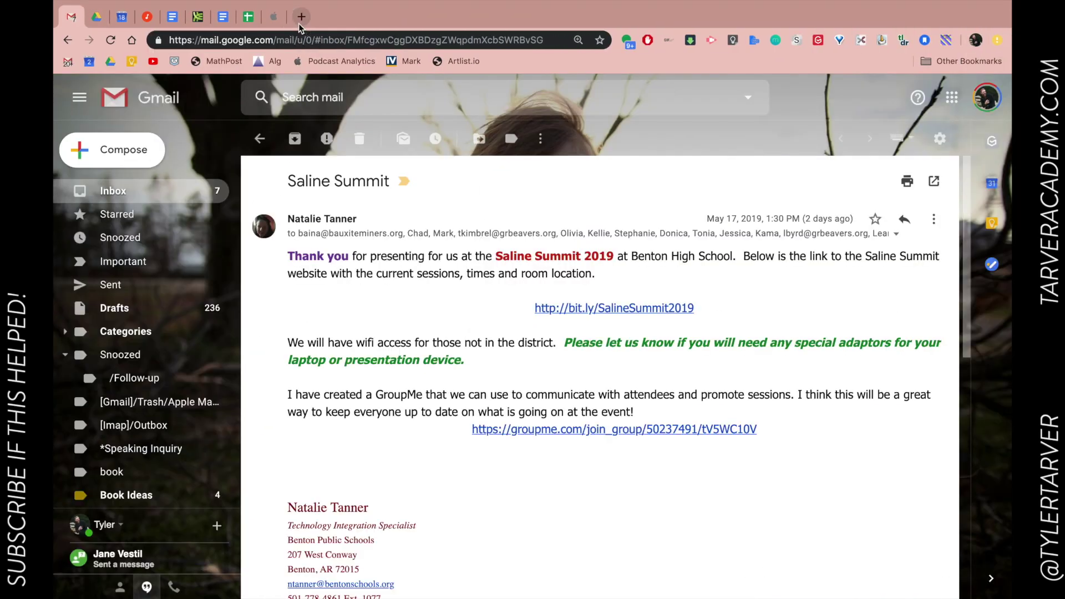
# Reload Google Calendar in a new tab and switch to Month view for May 2019.
pyautogui.click(301, 17)
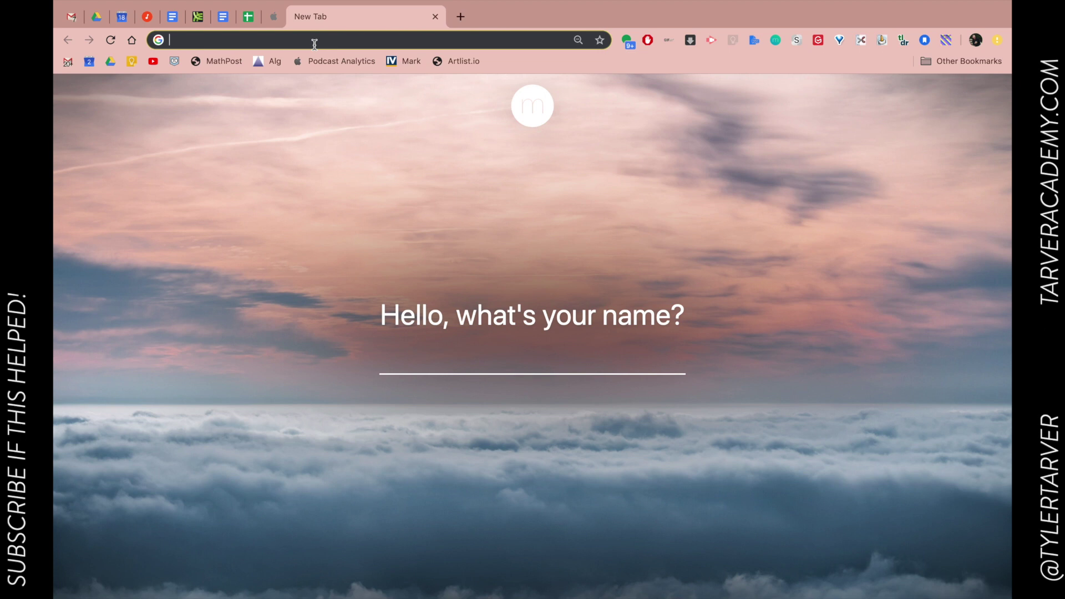
pyautogui.write('calendar')
pyautogui.press('Return')
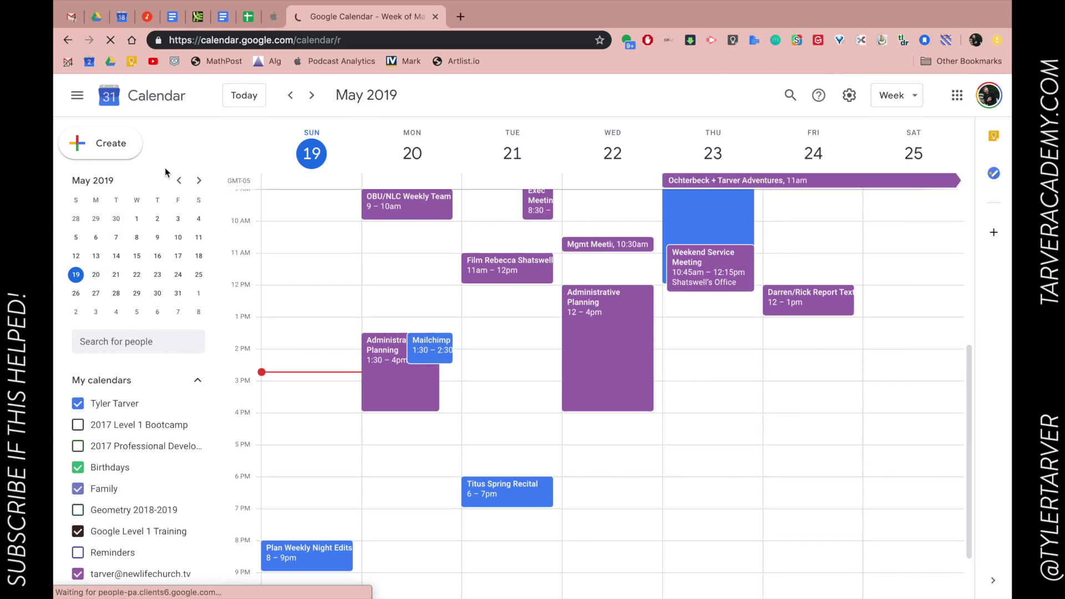
pyautogui.click(892, 95)
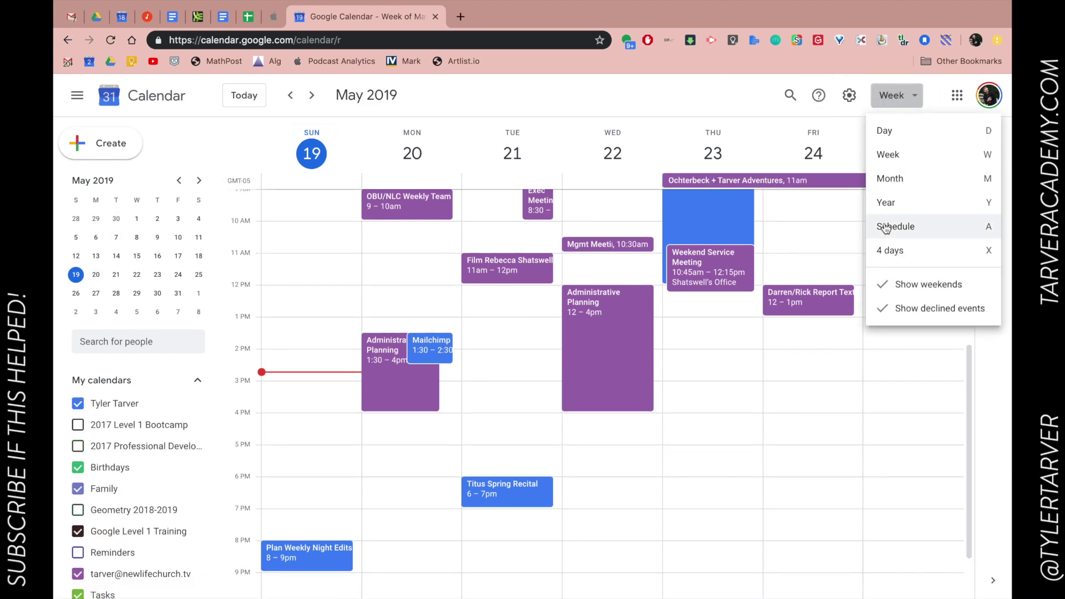
pyautogui.click(897, 179)
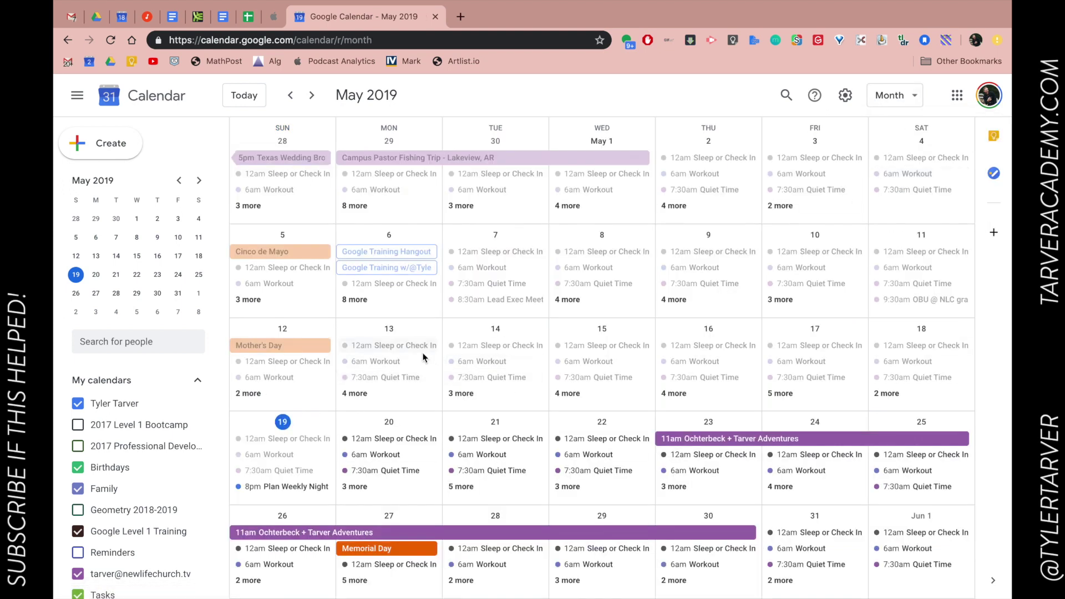
# Join the Google Training Hangout Meet call, allowing camera, microphone and notifications.
pyautogui.click(381, 255)
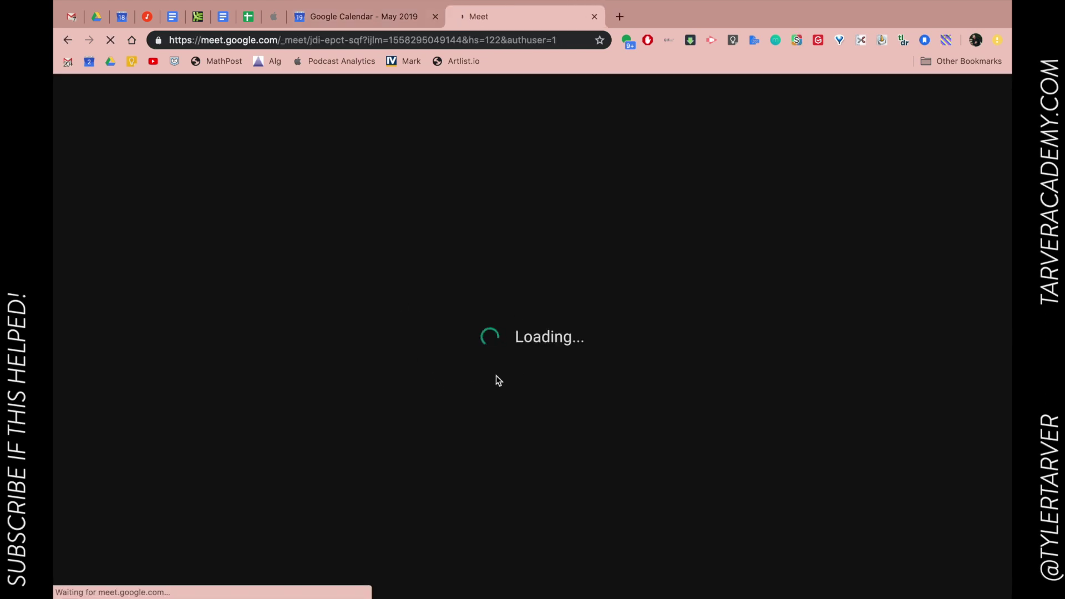
pyautogui.click(326, 133)
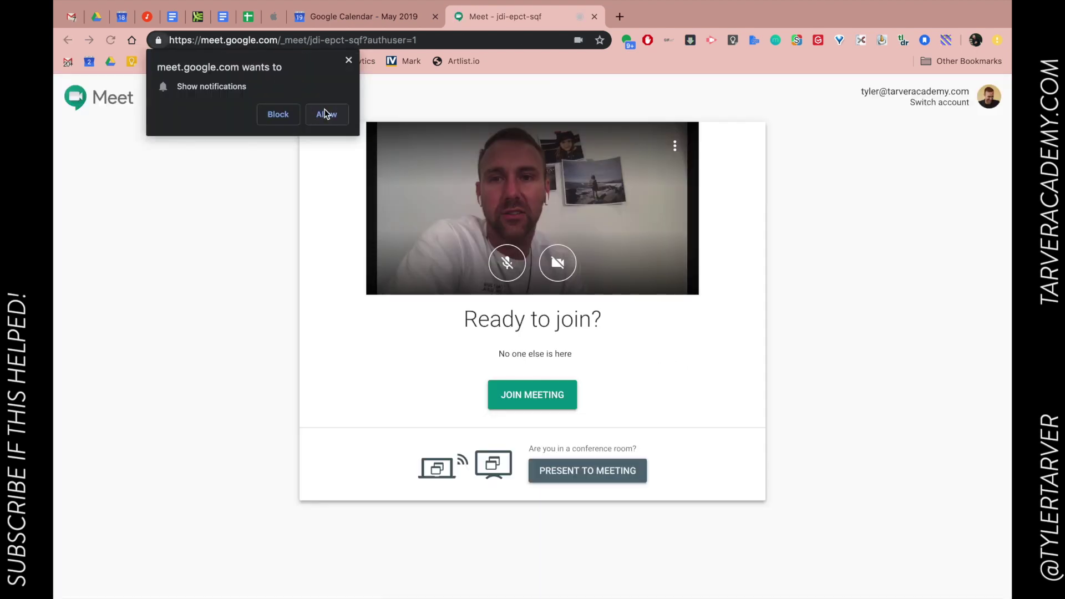
pyautogui.click(327, 115)
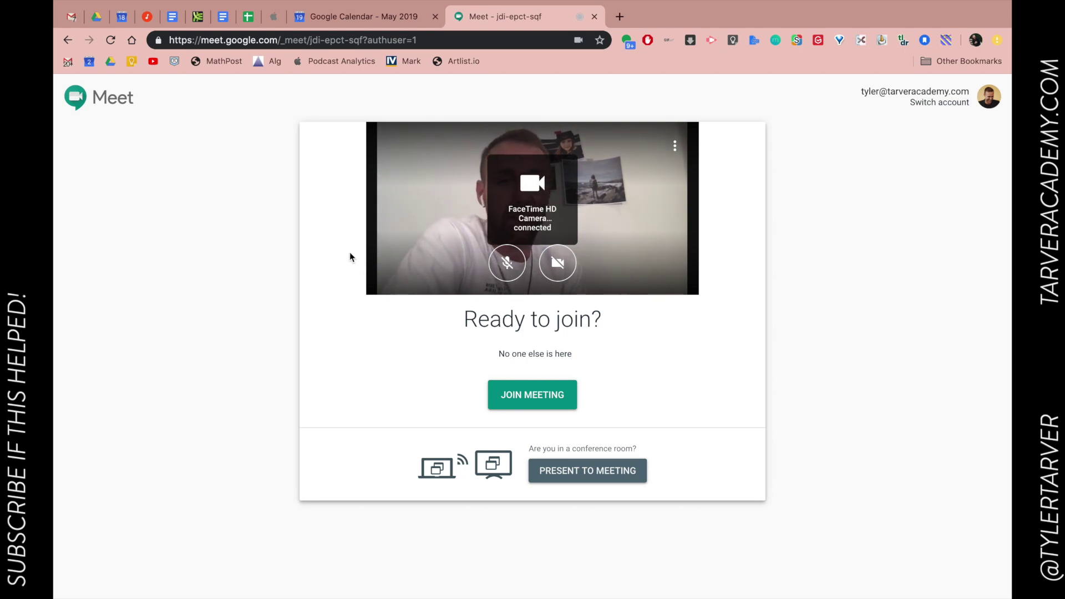
pyautogui.click(521, 395)
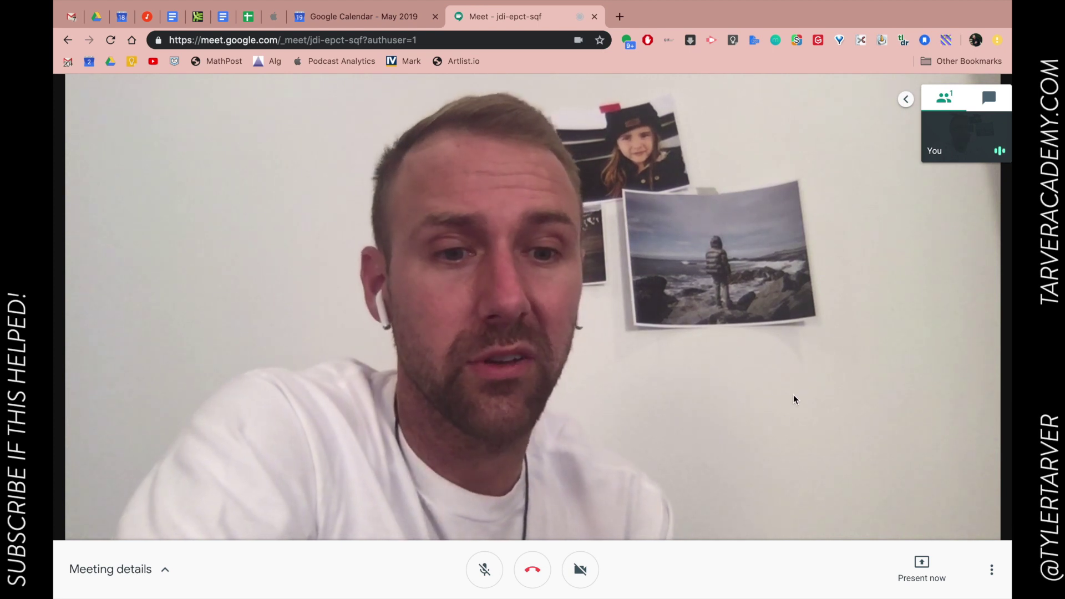
# Copy the meeting's joining info to the clipboard and return to the Gmail inbox.
pyautogui.click(127, 569)
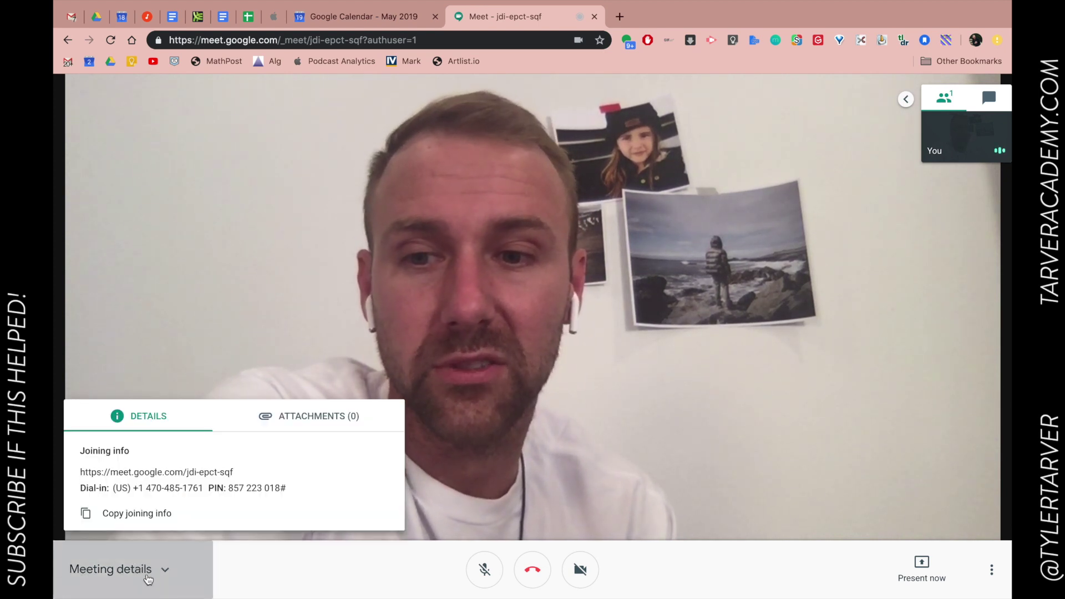
pyautogui.click(142, 514)
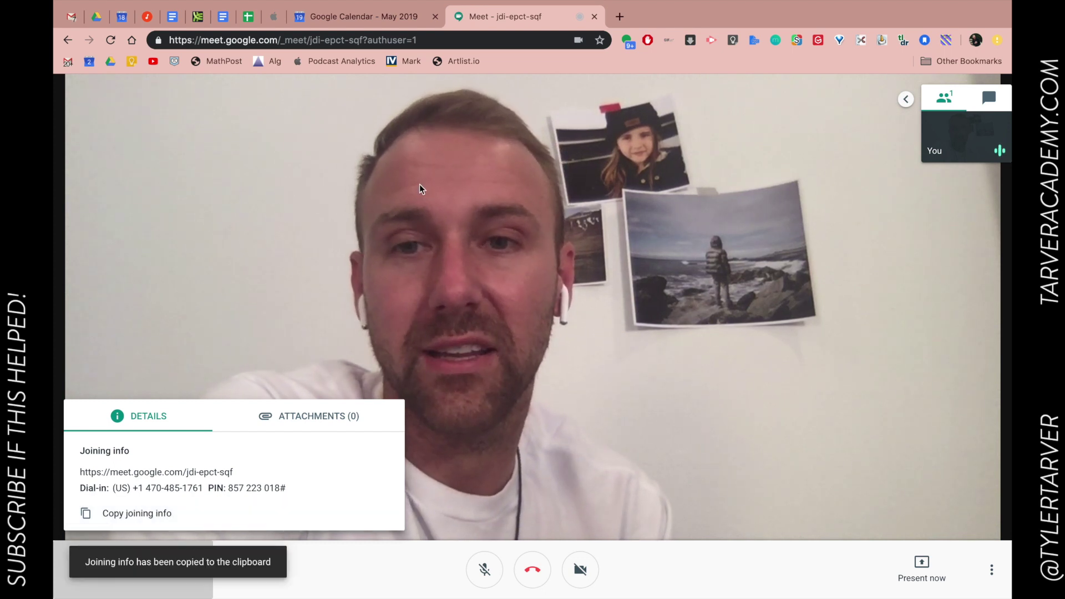
pyautogui.hotkey('ctrl', 'Left')
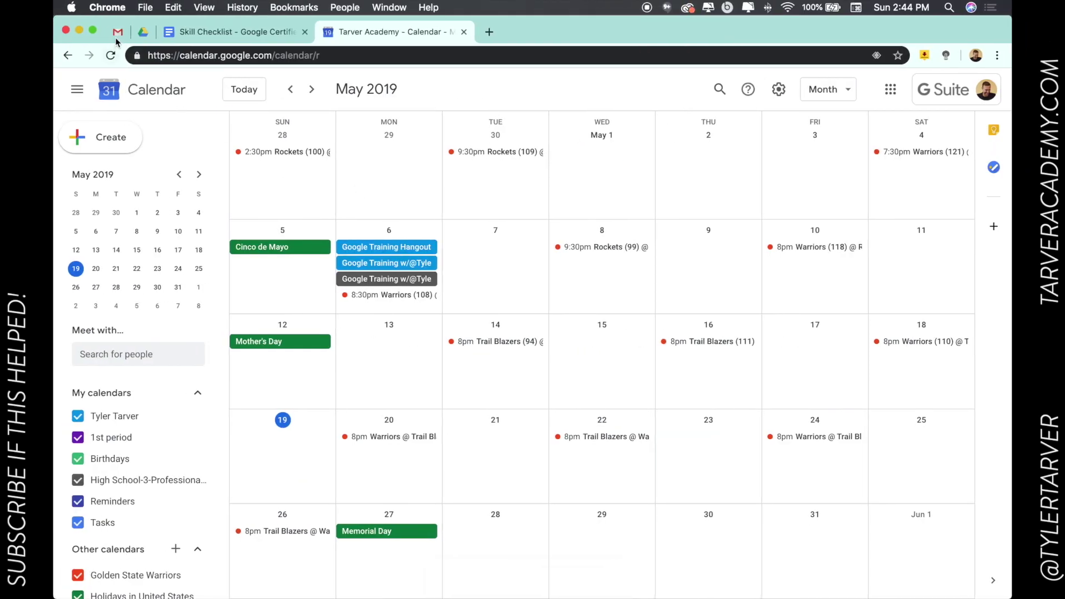
pyautogui.click(118, 32)
# Start a new email to the contact with the subject 'meeting link'.
pyautogui.click(114, 137)
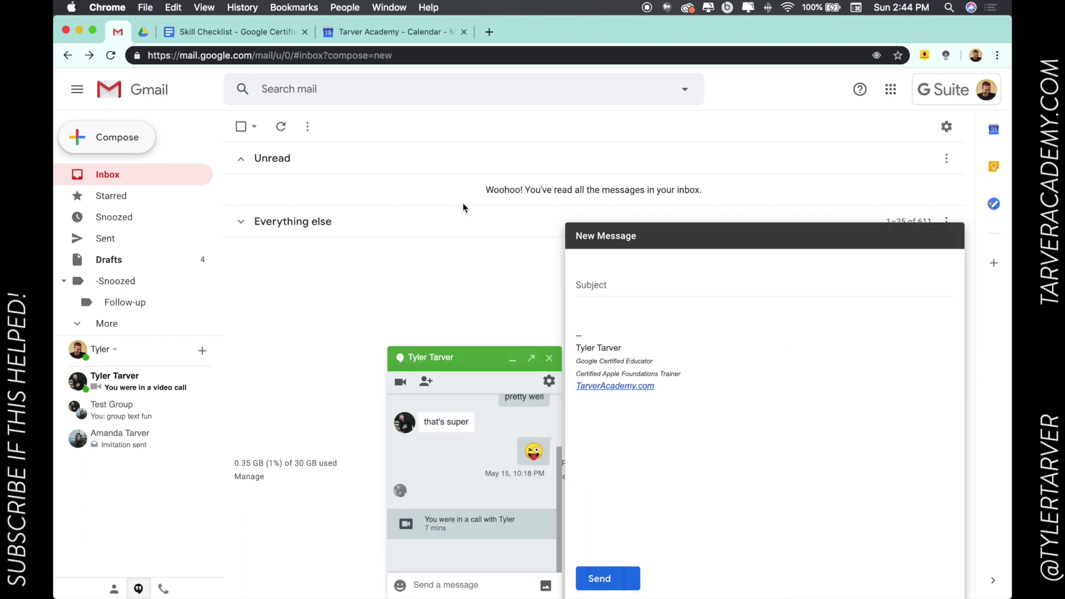
pyautogui.write('meting')
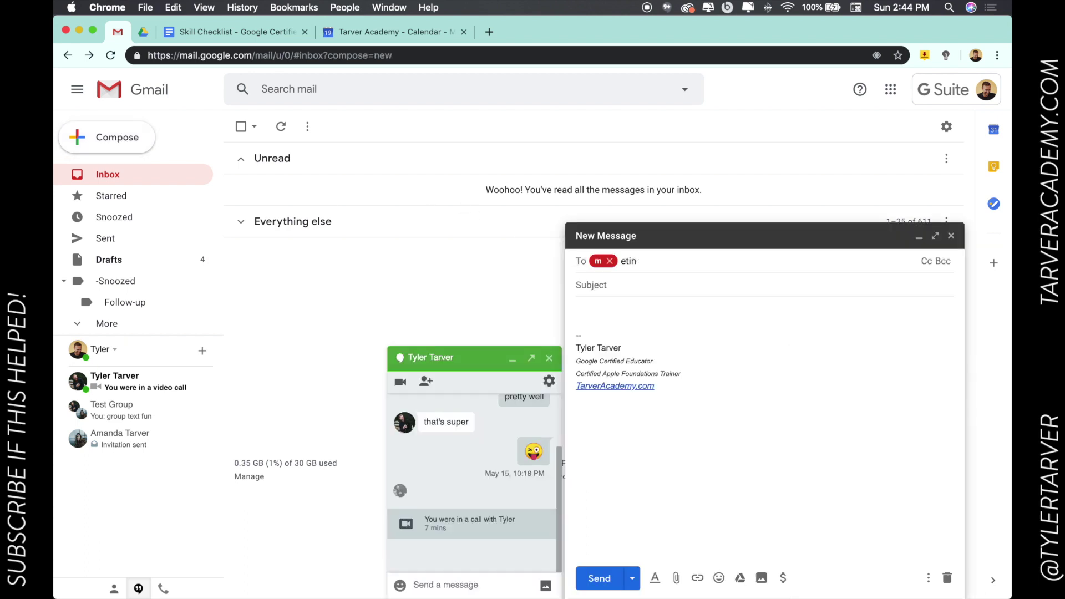
pyautogui.press('BackSpace')
pyautogui.press('BackSpace')
pyautogui.write('tyler')
pyautogui.press('Down')
pyautogui.press('Return')
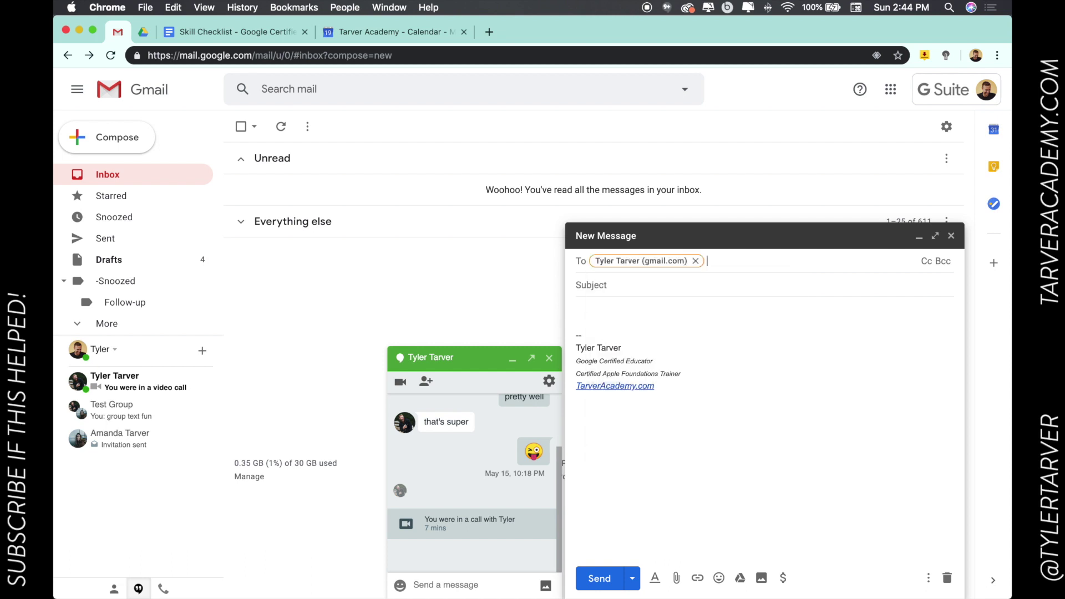
pyautogui.write('meeting lin')
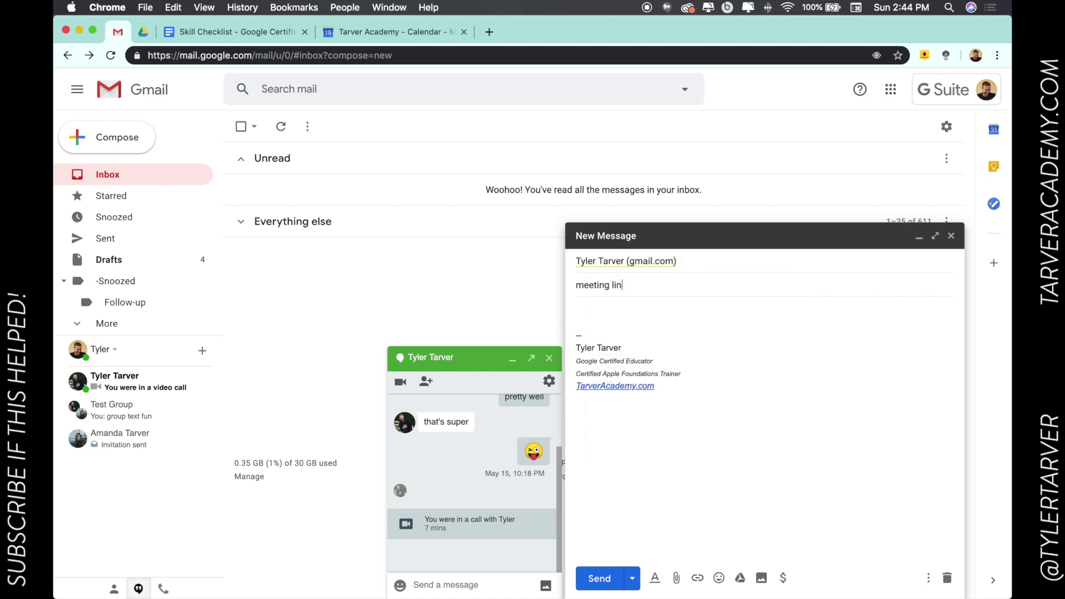
pyautogui.write('k')
pyautogui.press('Tab')
# Write the greeting 'heyyyy', undo the premature send, paste the joining info, and send the email.
pyautogui.write('heyyyy')
pyautogui.press('Return')
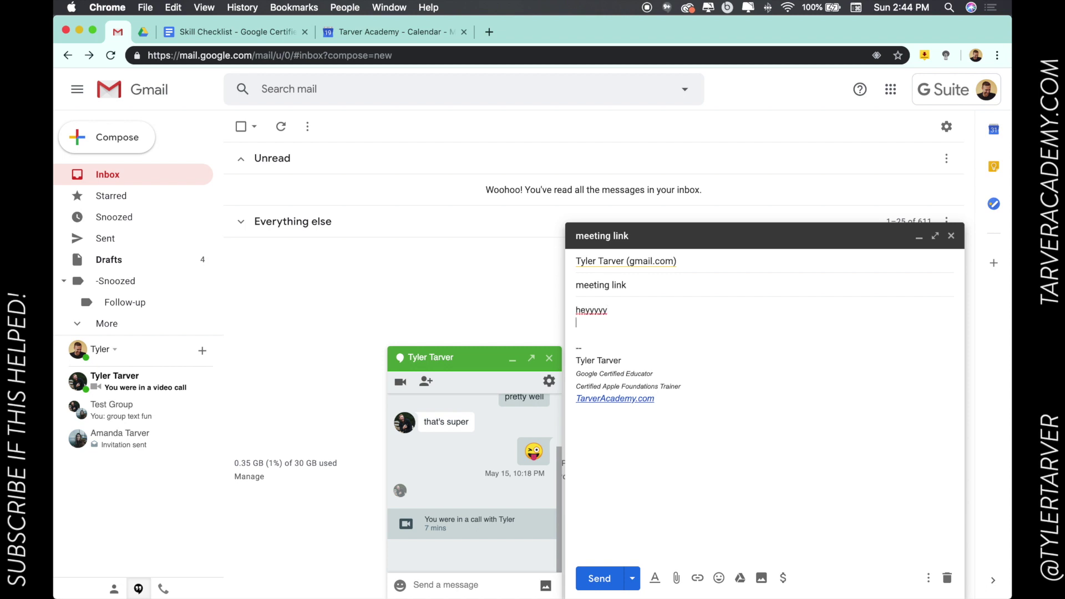
pyautogui.press('super+Return')
pyautogui.press('super+v')
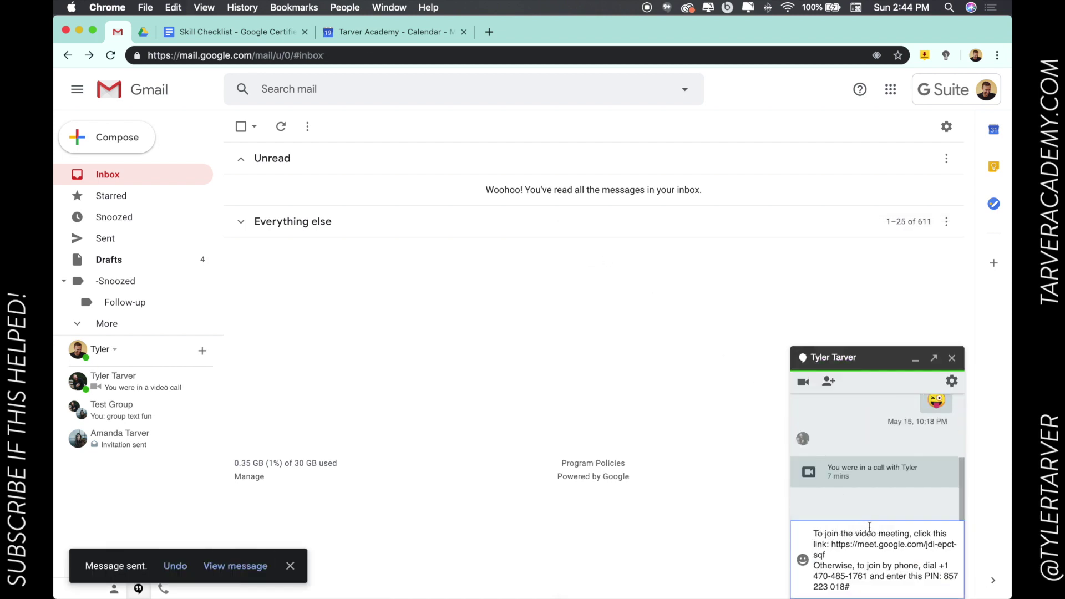
pyautogui.click(952, 358)
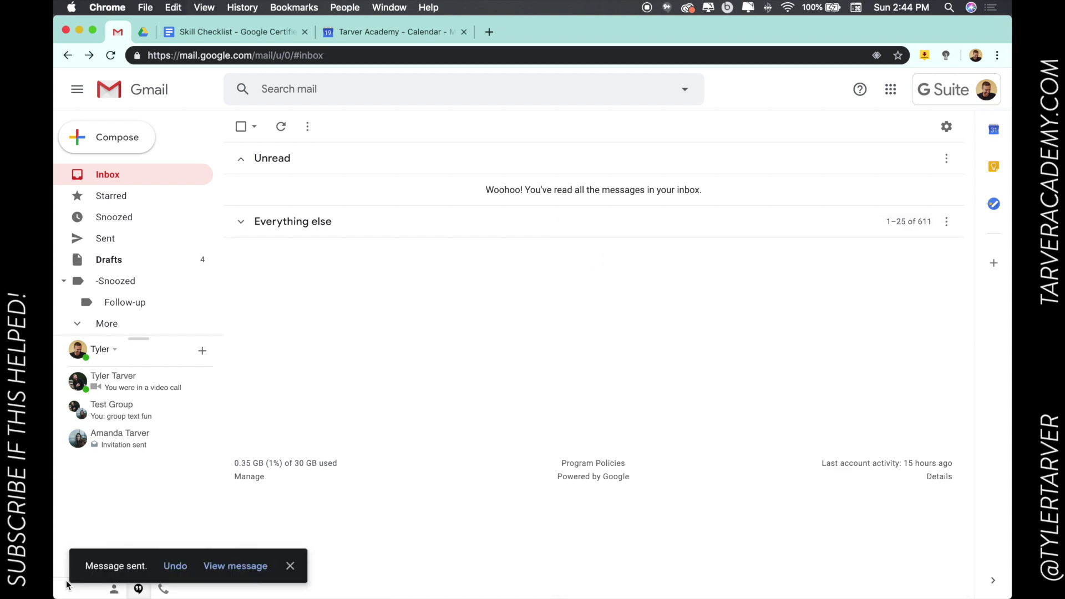
pyautogui.click(176, 566)
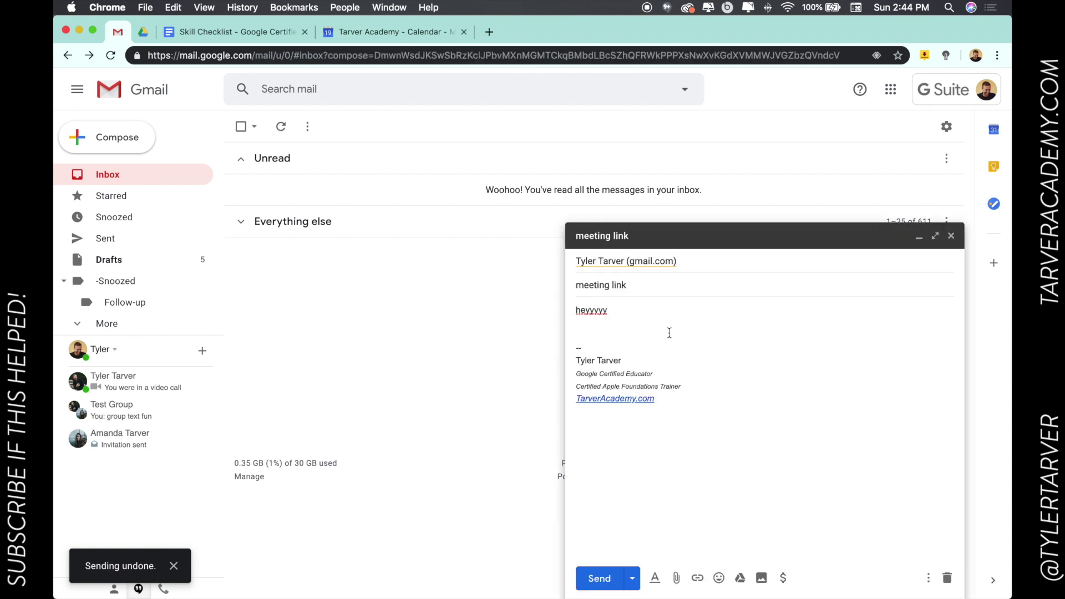
pyautogui.press('super+v')
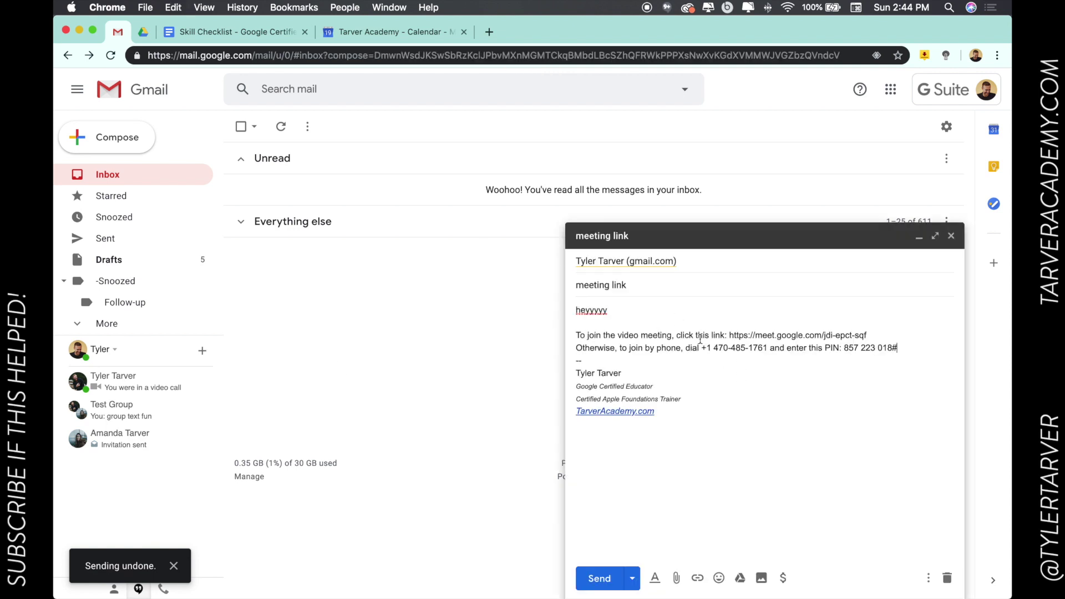
pyautogui.click(605, 578)
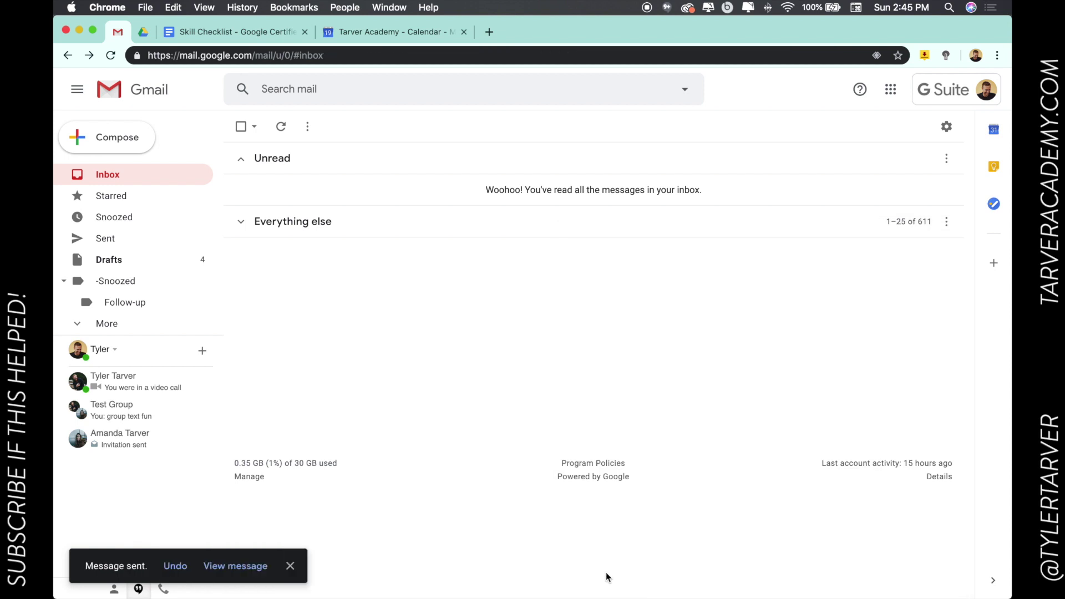